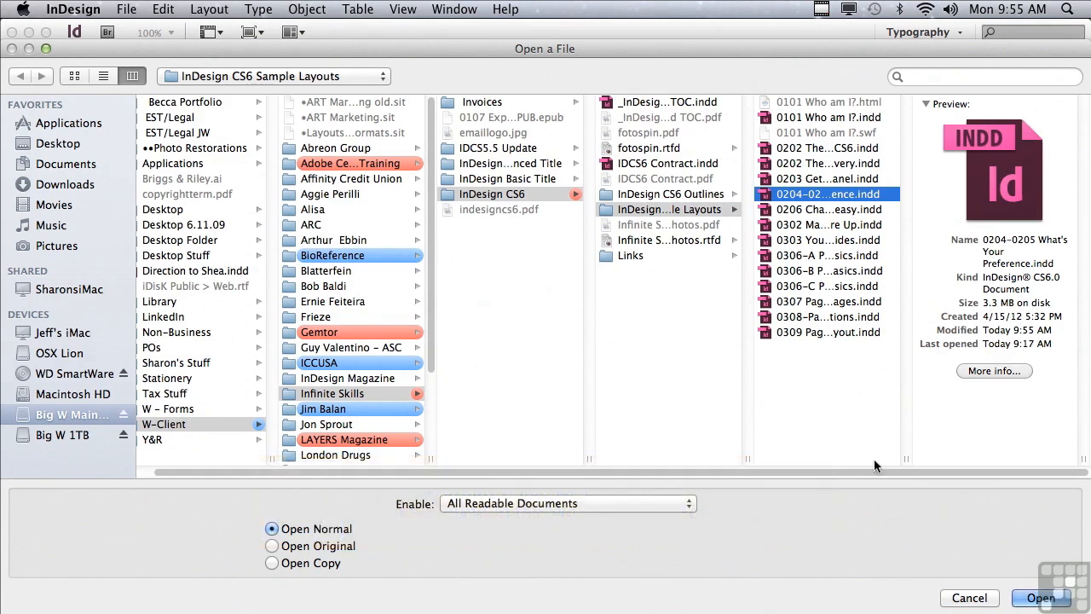
- Open the document 0204-0205 What's Your Preference.indd and bring up its General preferences
left_click(1023, 598)
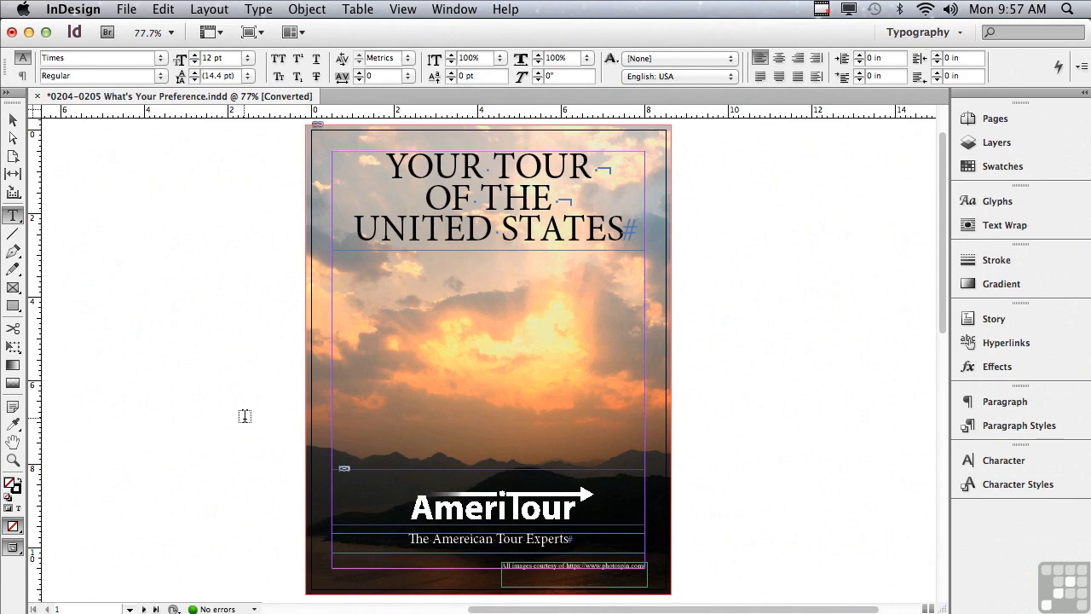
key("super+k")
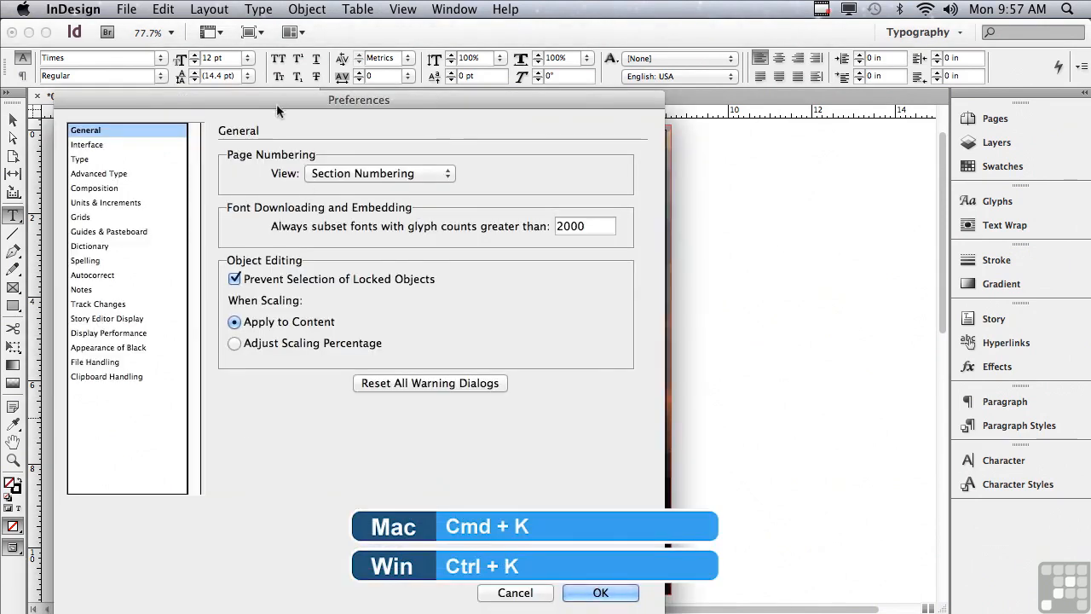
left_click_drag(277, 105, 284, 28)
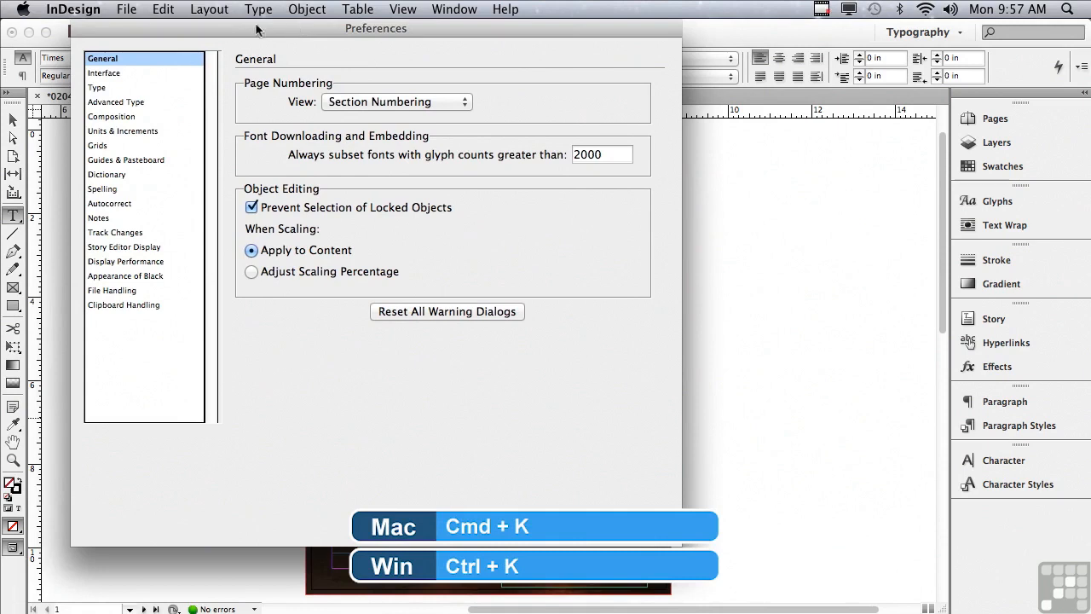
left_click(58, 9)
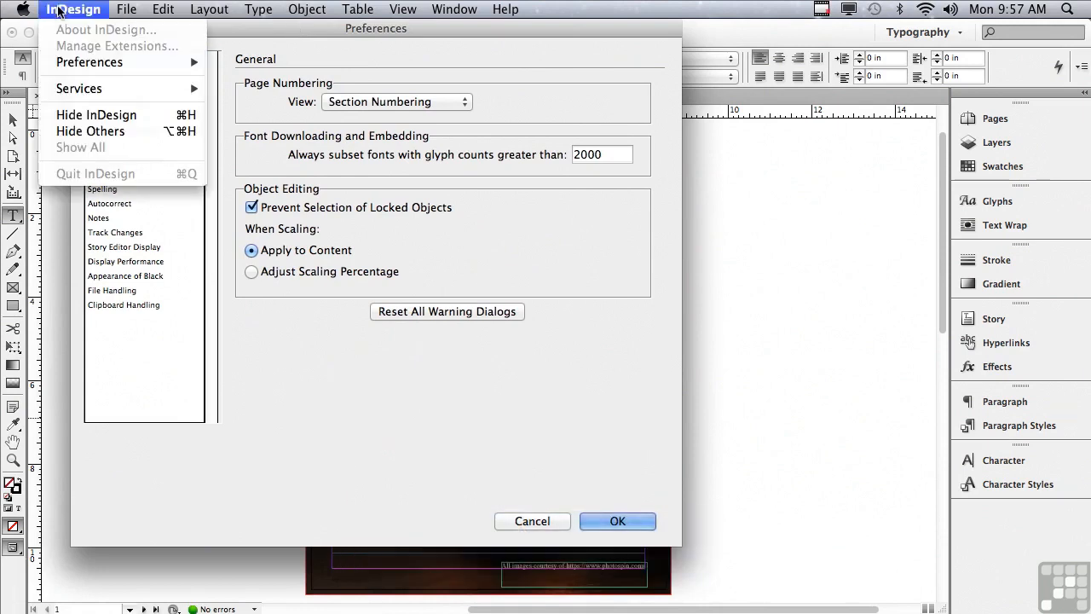
mouse_move(66, 65)
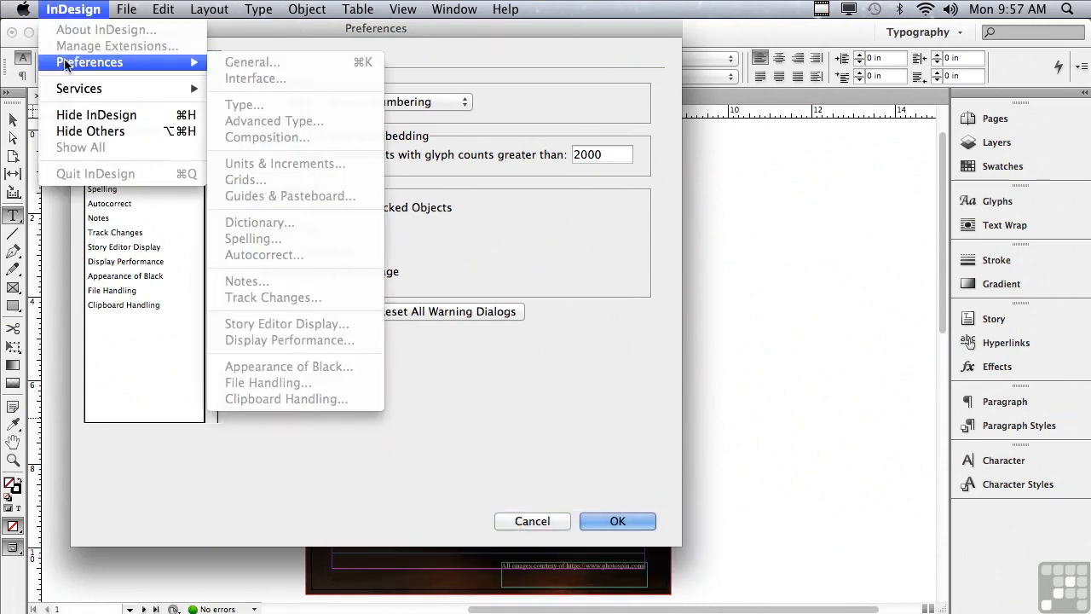
left_click(13, 58)
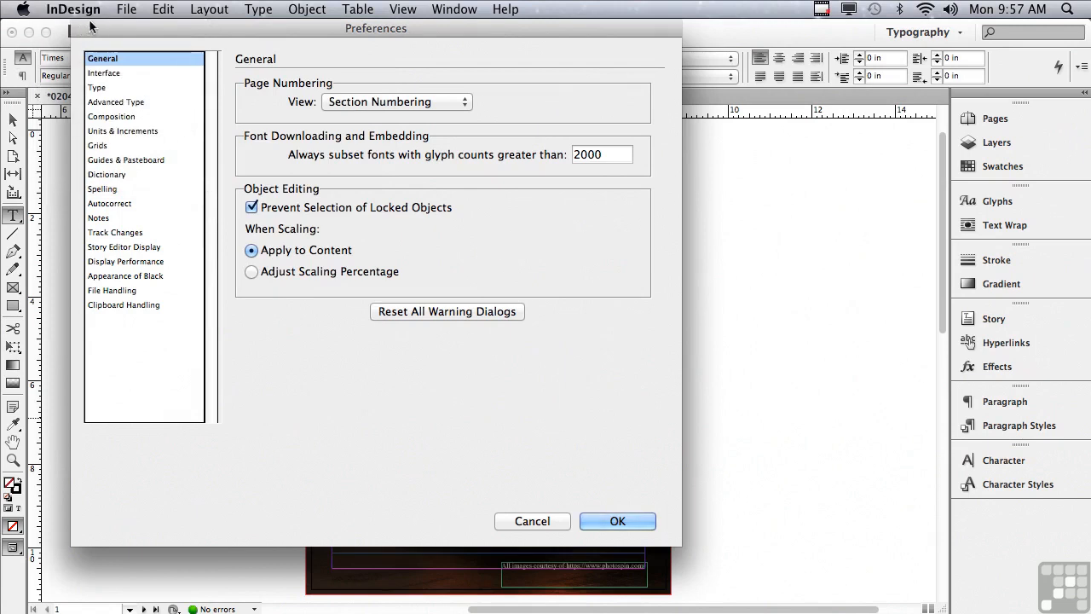
left_click(157, 10)
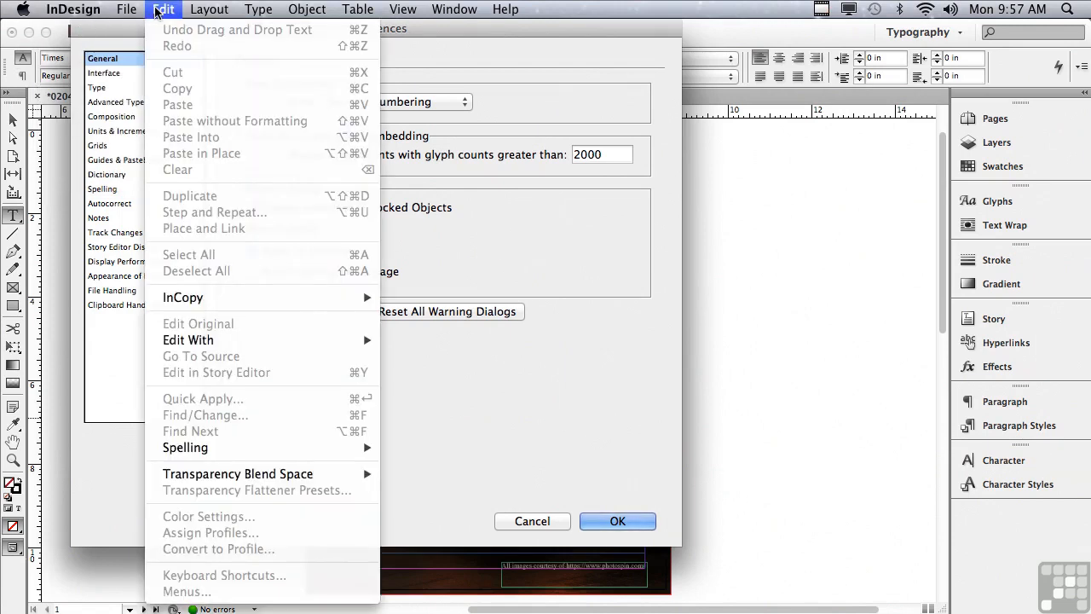
left_click(157, 10)
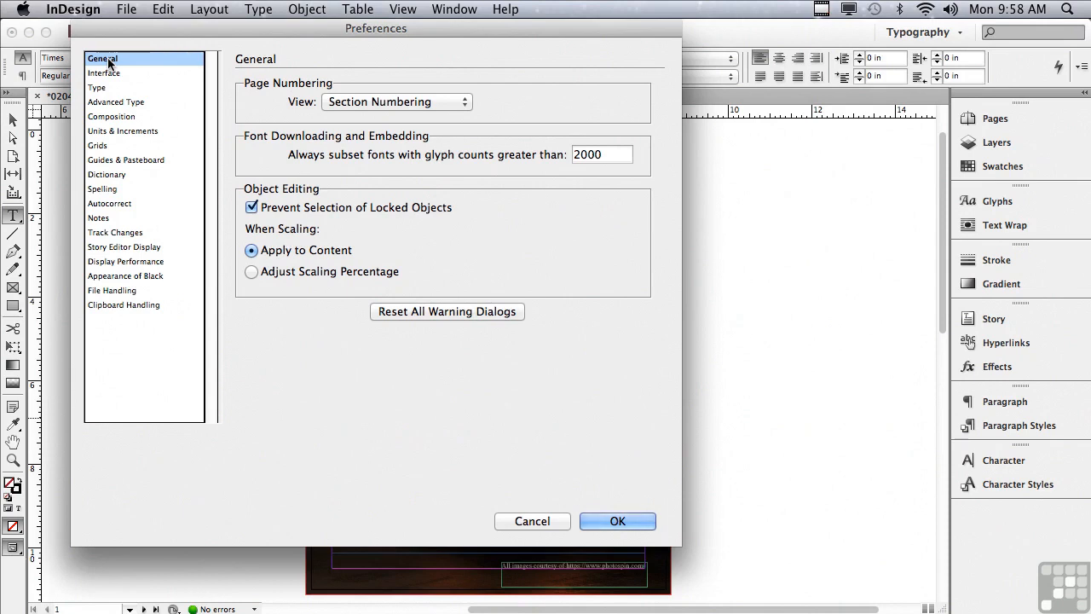
- Reset all warning dialogs, and keep Auto-Collapse Icon Panels enabled in the Interface preferences
left_click(403, 312)
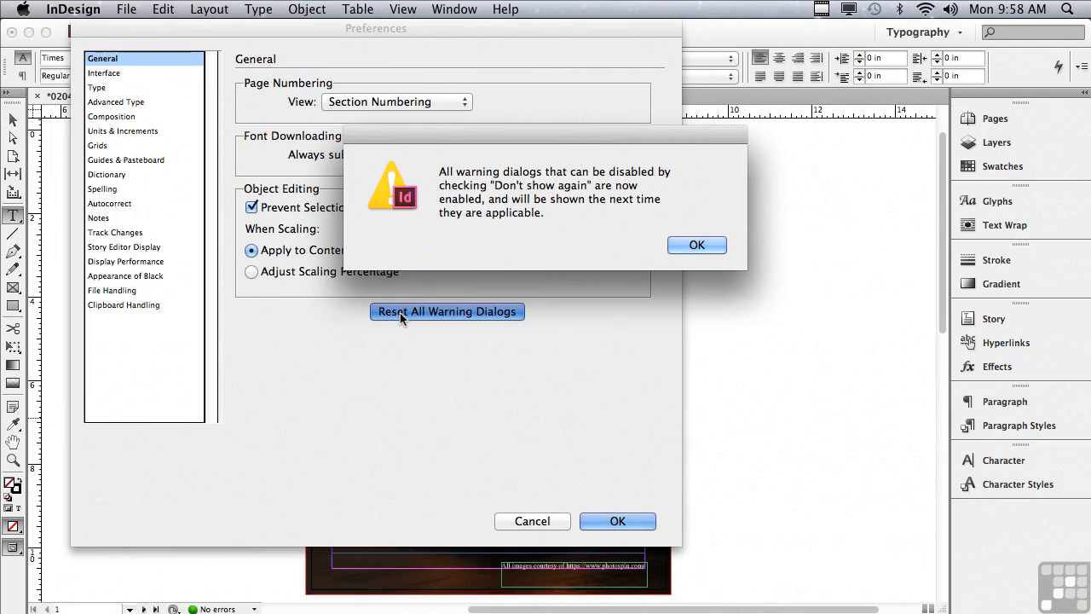
left_click(697, 246)
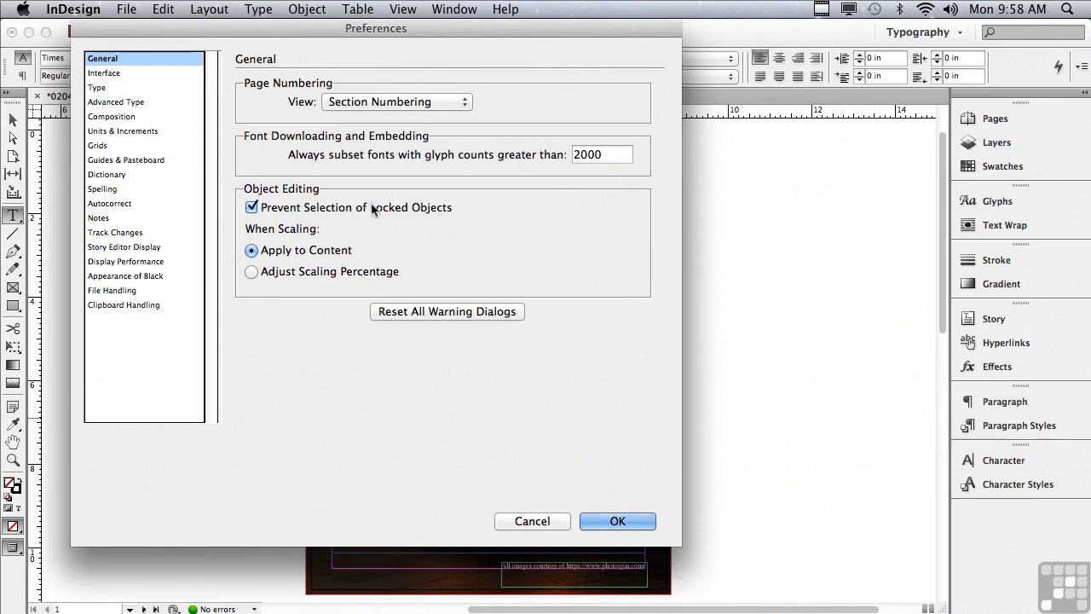
left_click(100, 75)
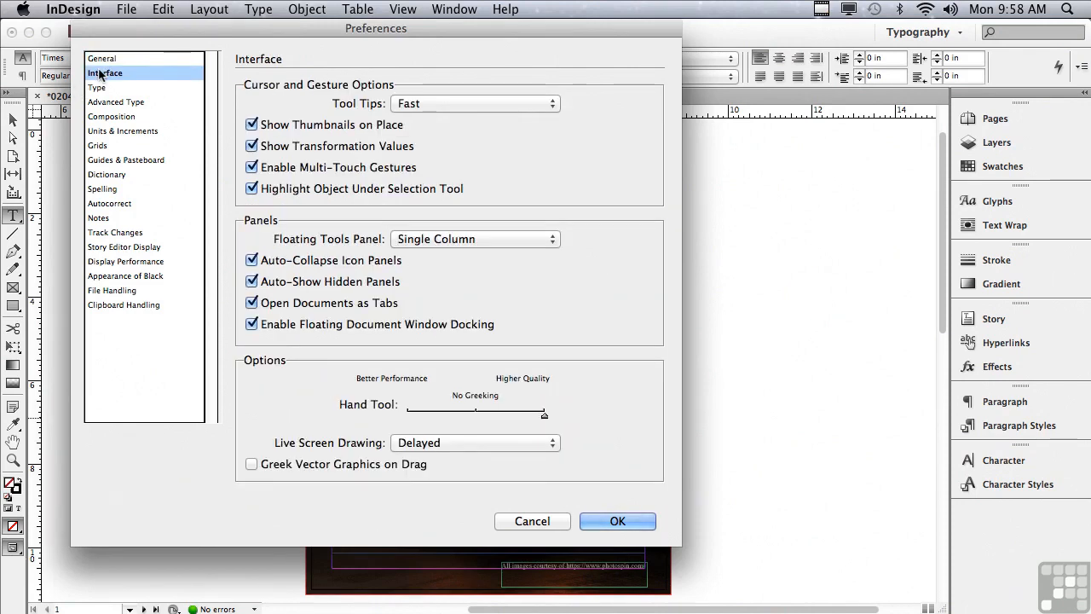
left_click(252, 264)
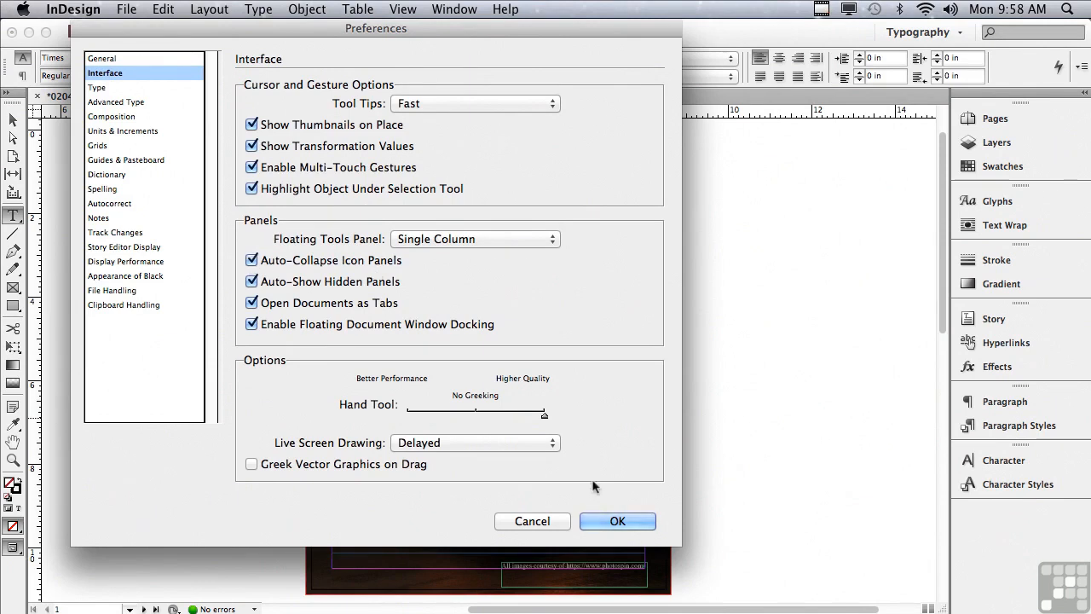
left_click(614, 520)
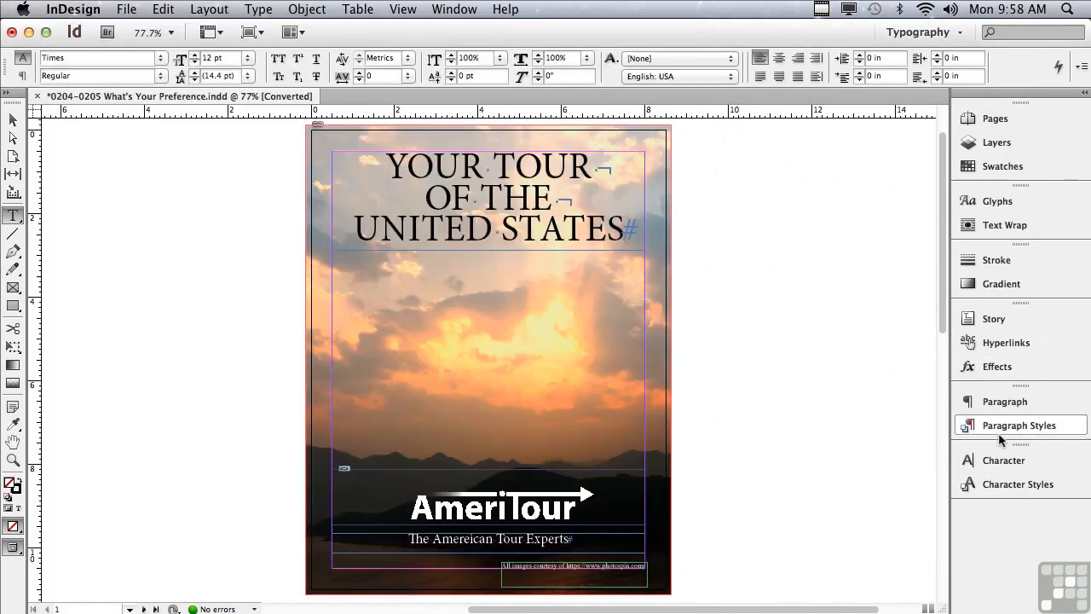
- Test the auto-collapse behaviour of the Character panel by selecting the cover title and the tagline with the panel open
left_click(995, 461)
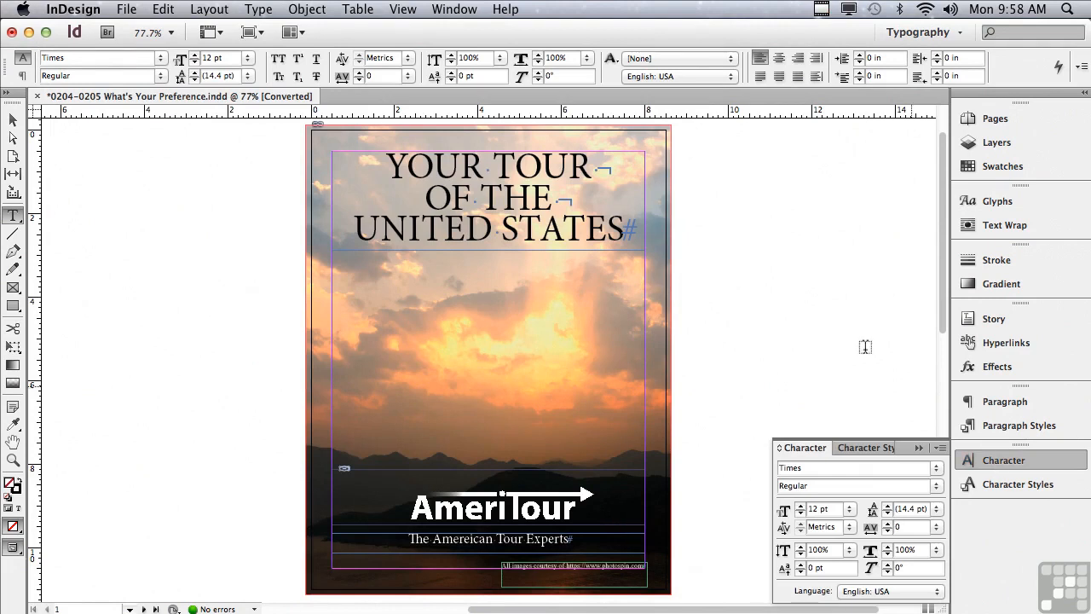
left_click(386, 163)
left_click_drag(415, 167, 648, 230)
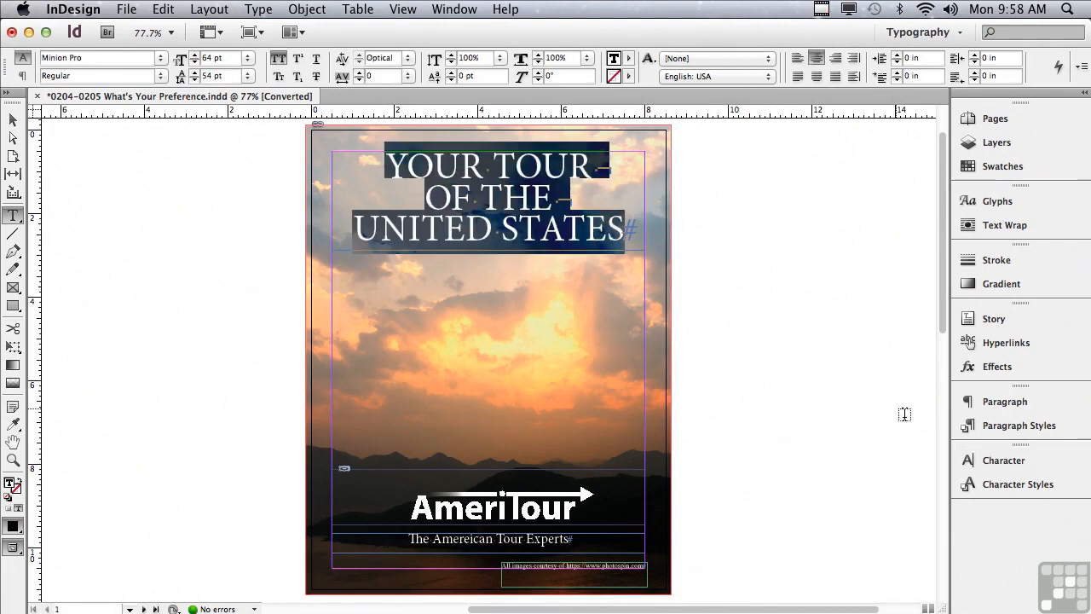
left_click(990, 460)
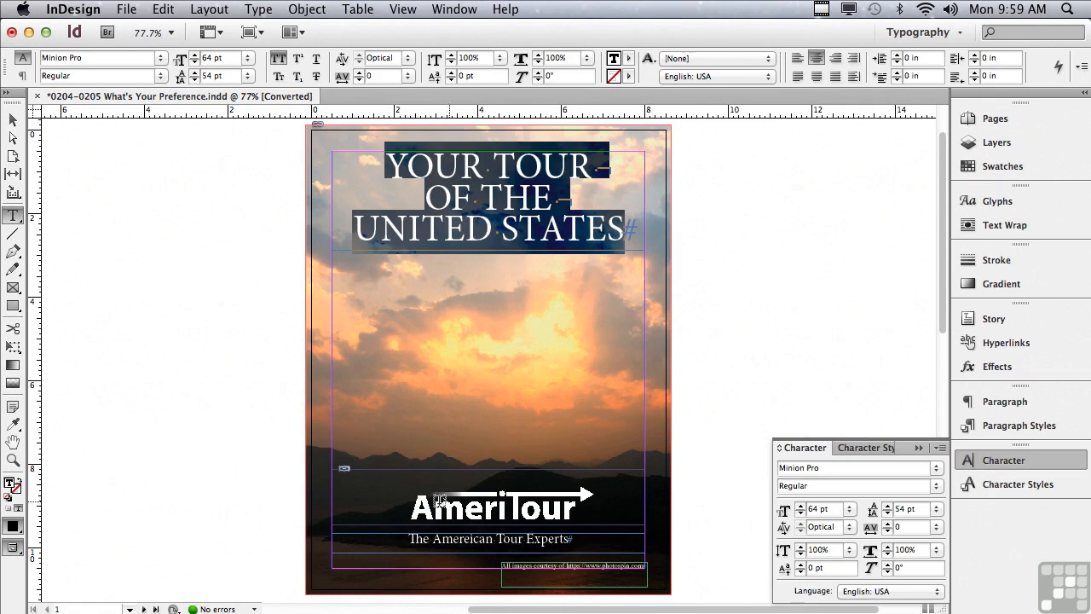
left_click_drag(398, 535, 583, 542)
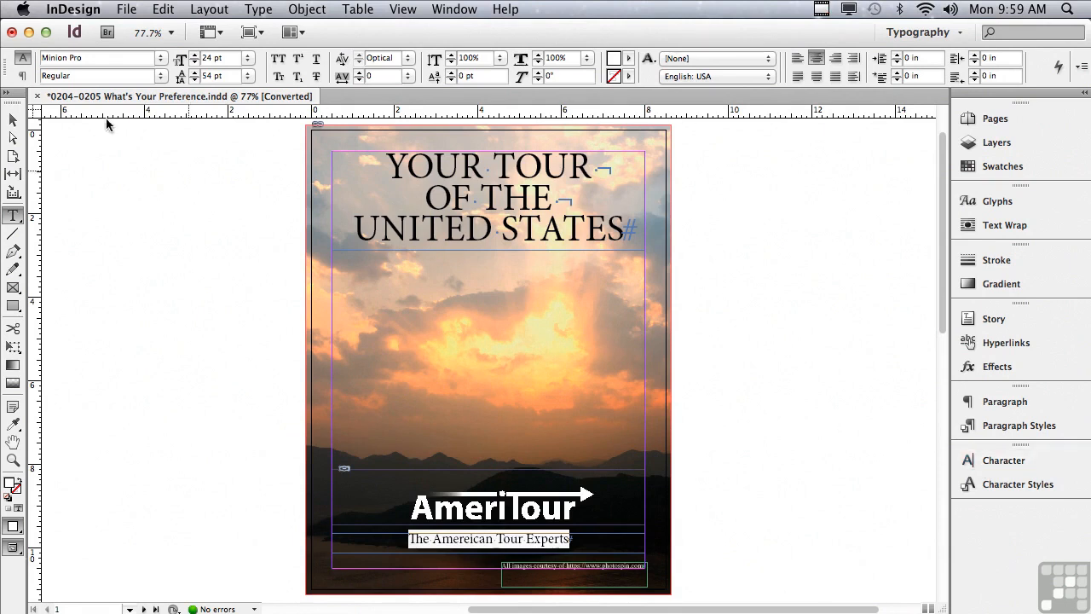
- Turn off Auto-Collapse Icon Panels in the Interface preferences
left_click(85, 9)
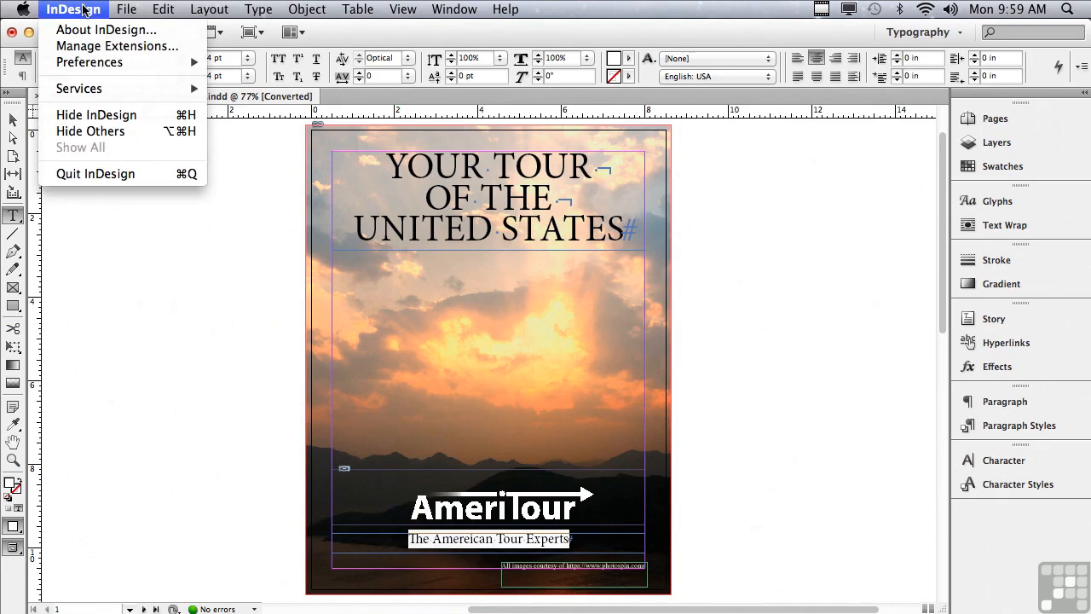
mouse_move(83, 66)
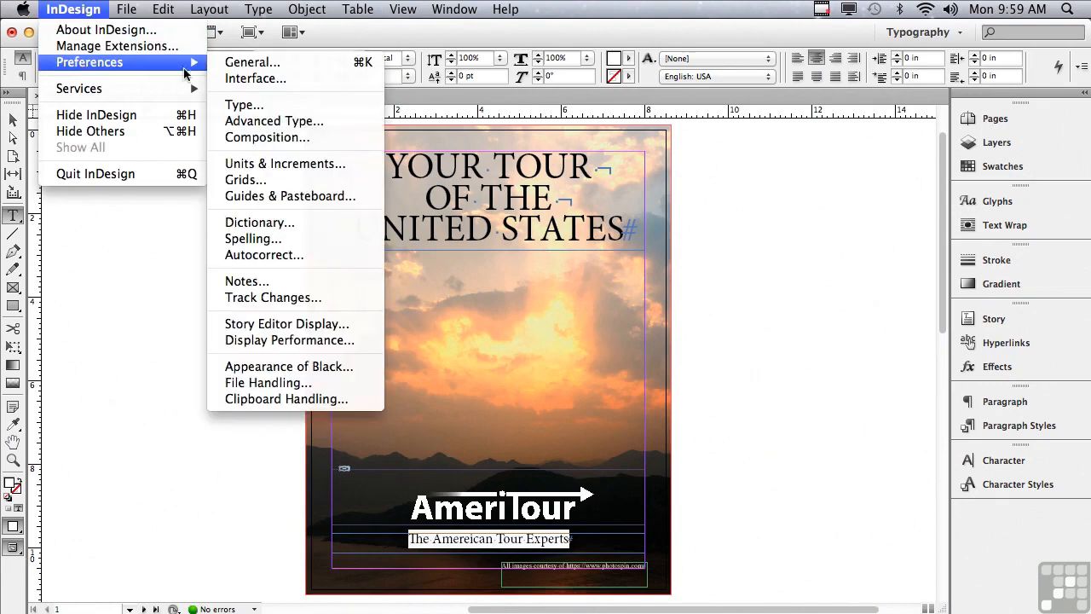
left_click(232, 78)
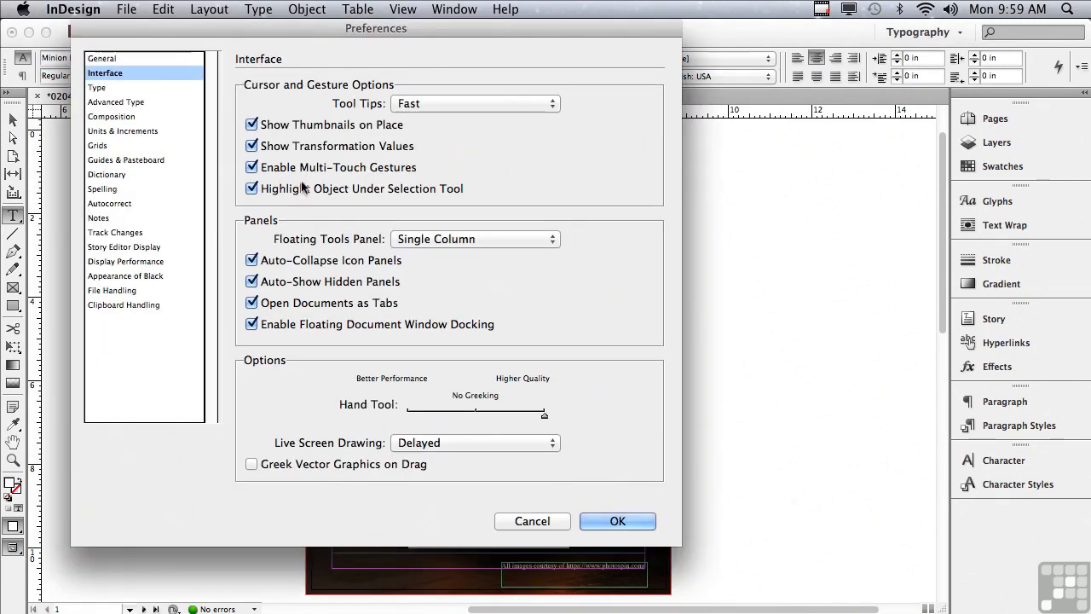
left_click(251, 260)
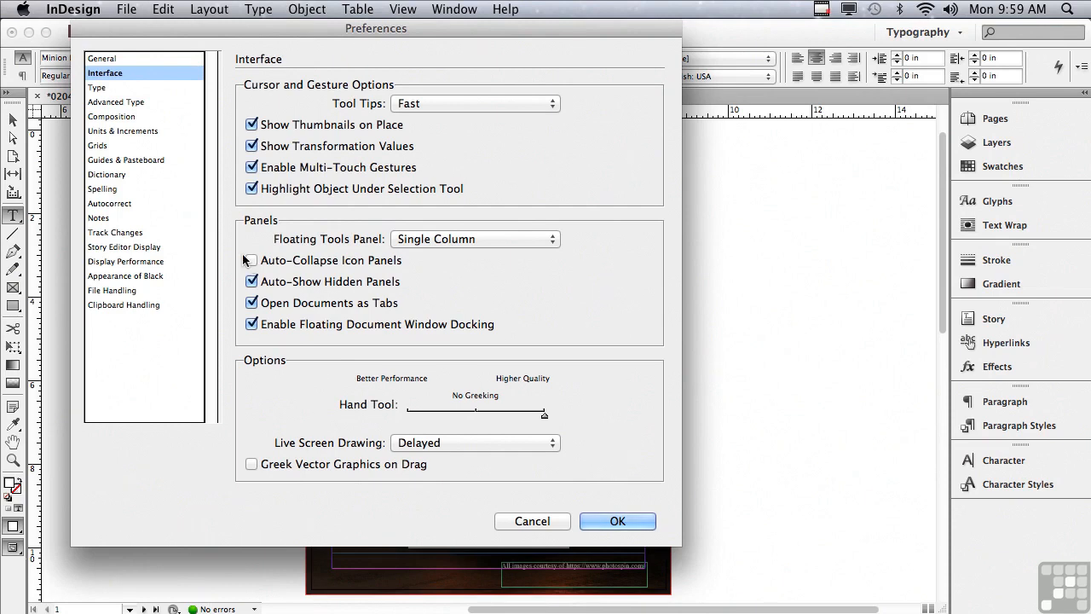
- In the Type preferences, keep drag and drop text editing enabled in Layout View and apply the preferences
left_click(99, 88)
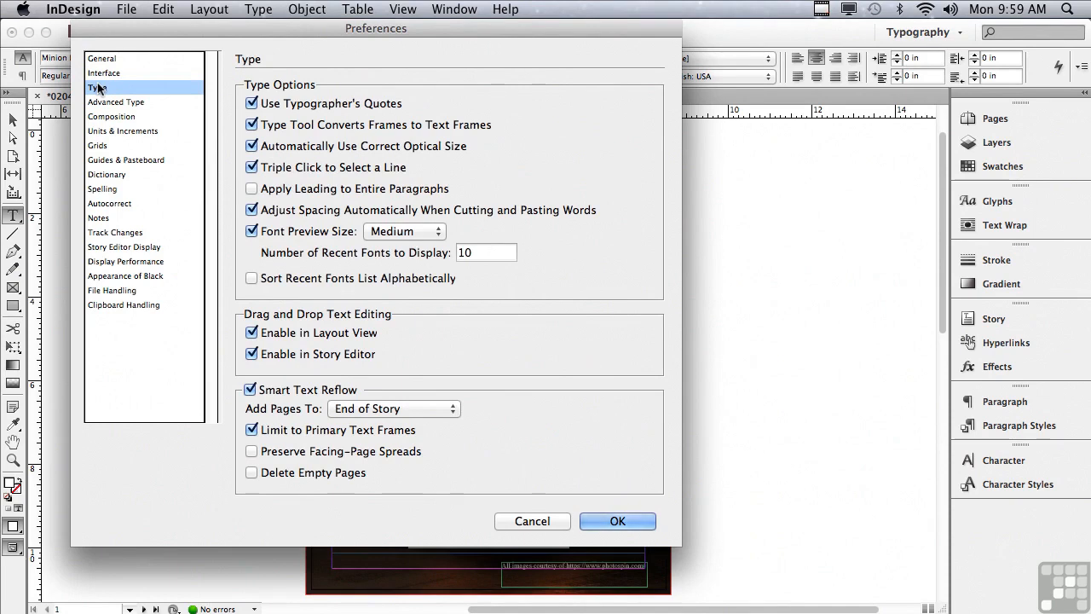
left_click(253, 334)
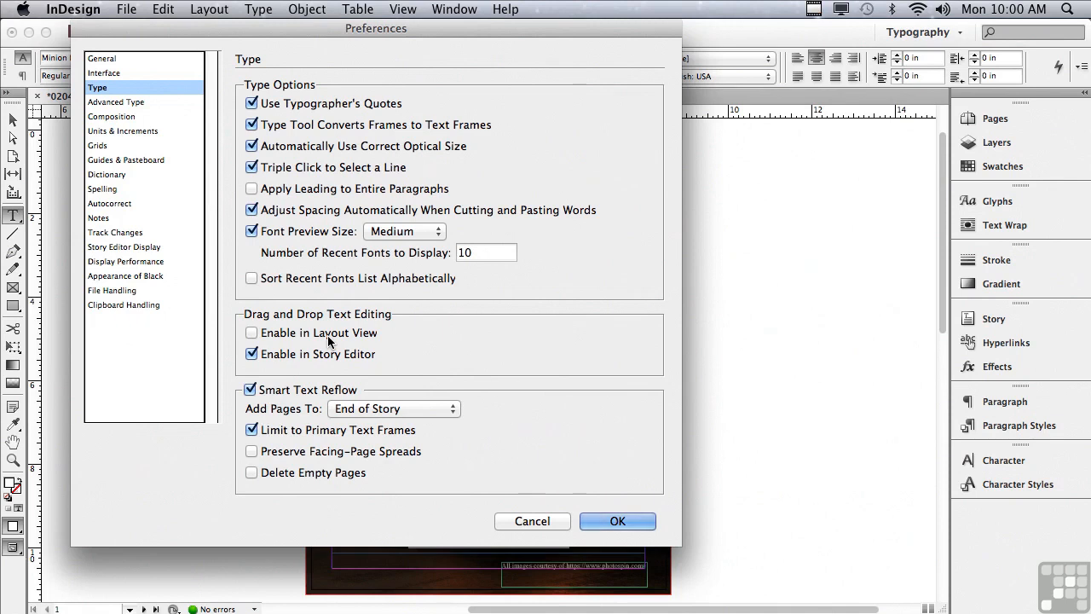
left_click(253, 333)
left_click(583, 525)
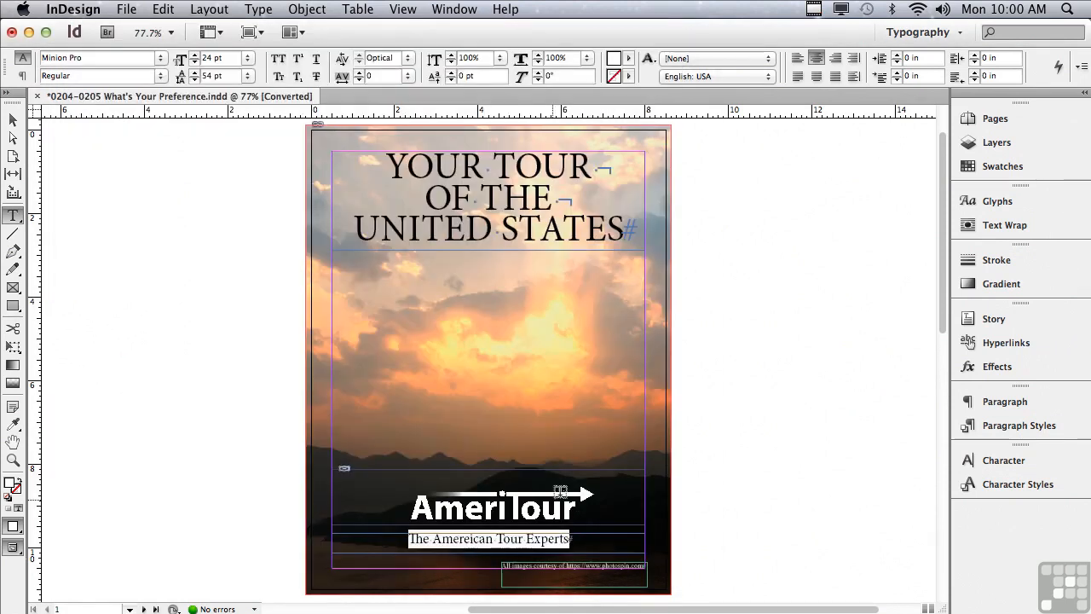
- On the "What's Your Preference?" page, move the second column's first paragraph to just before the "Fere nobit" paragraph
left_click_drag(940, 156, 888, 391)
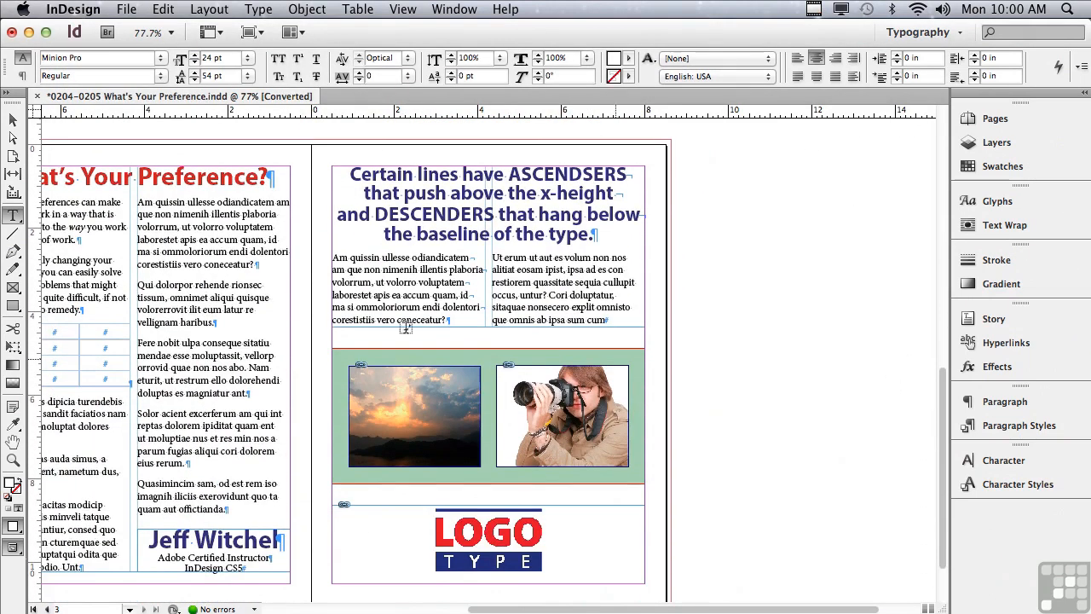
left_click_drag(501, 608, 443, 609)
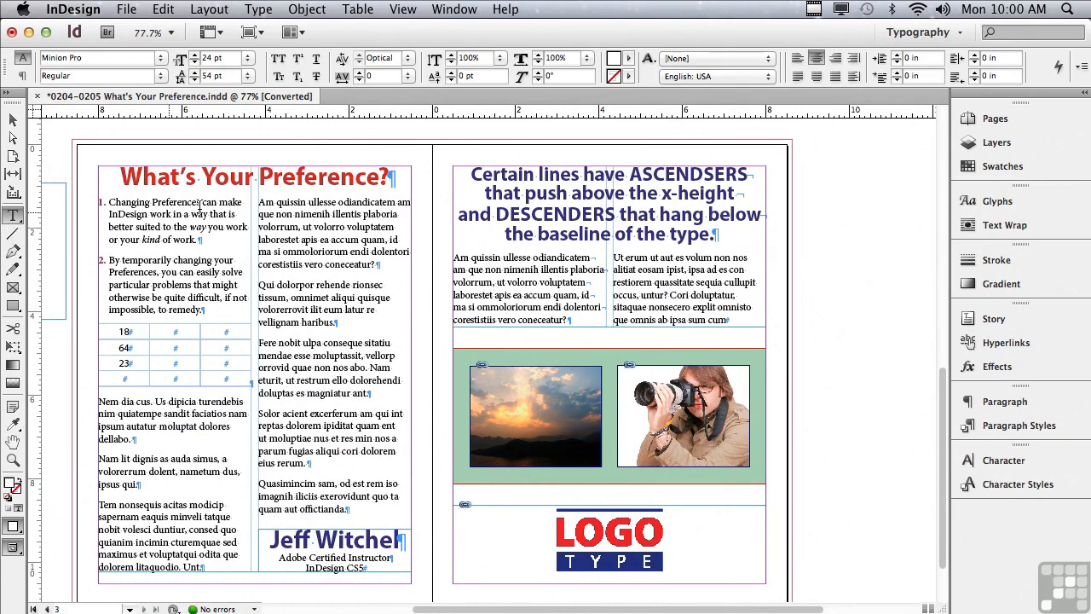
left_click_drag(260, 202, 417, 266)
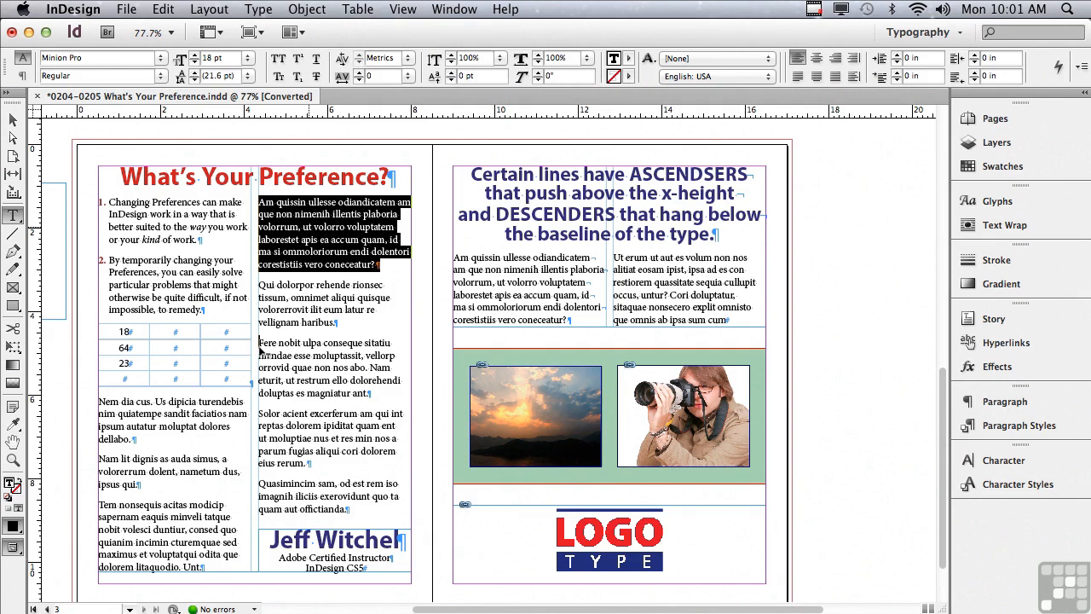
left_click_drag(262, 349, 260, 341)
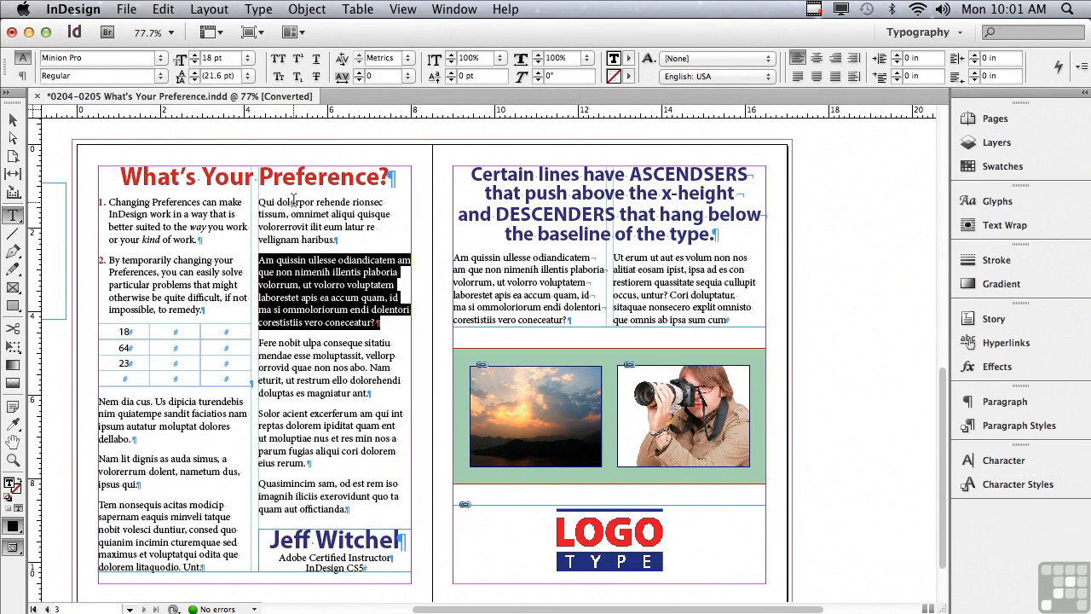
- Copy the number 18 from the table's first cell into the second cell of the same row
left_click(121, 332)
double_click(120, 332)
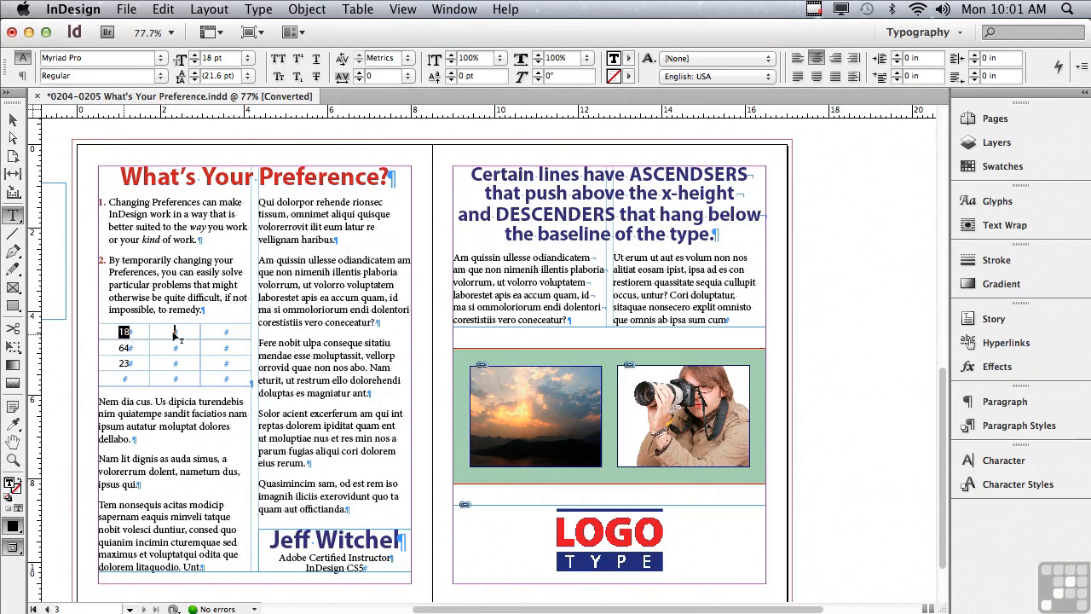
left_click_drag(124, 332, 175, 334)
left_click_drag(177, 336, 126, 335)
- Copy numbered paragraph 2 into the empty text frame on the pasteboard, and move the "Nem dia cus" paragraph beneath it
left_click_drag(108, 259, 219, 310)
key("super+c")
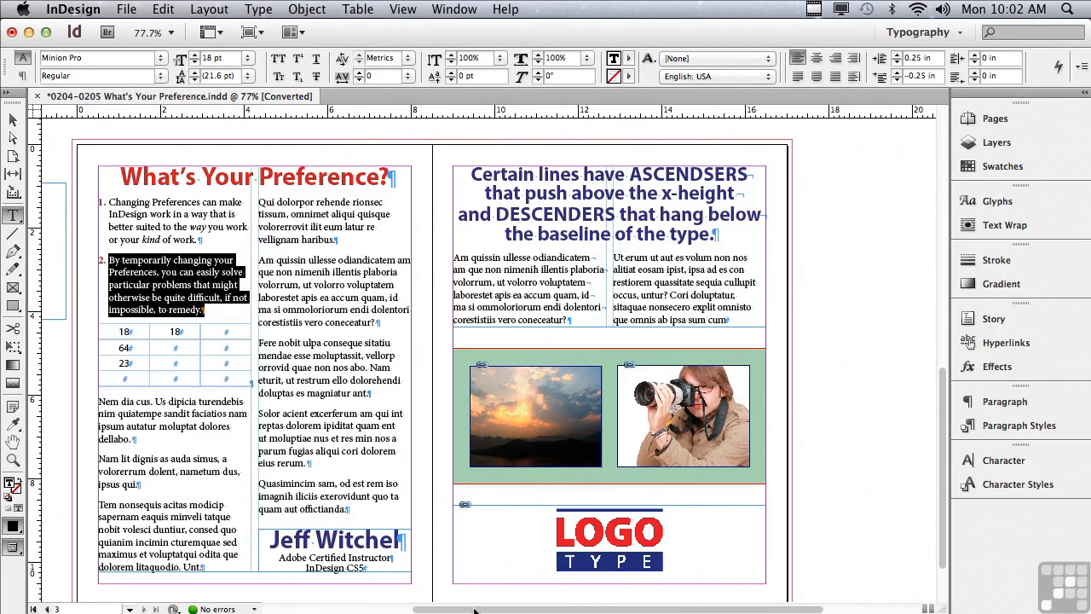
left_click_drag(475, 610, 330, 572)
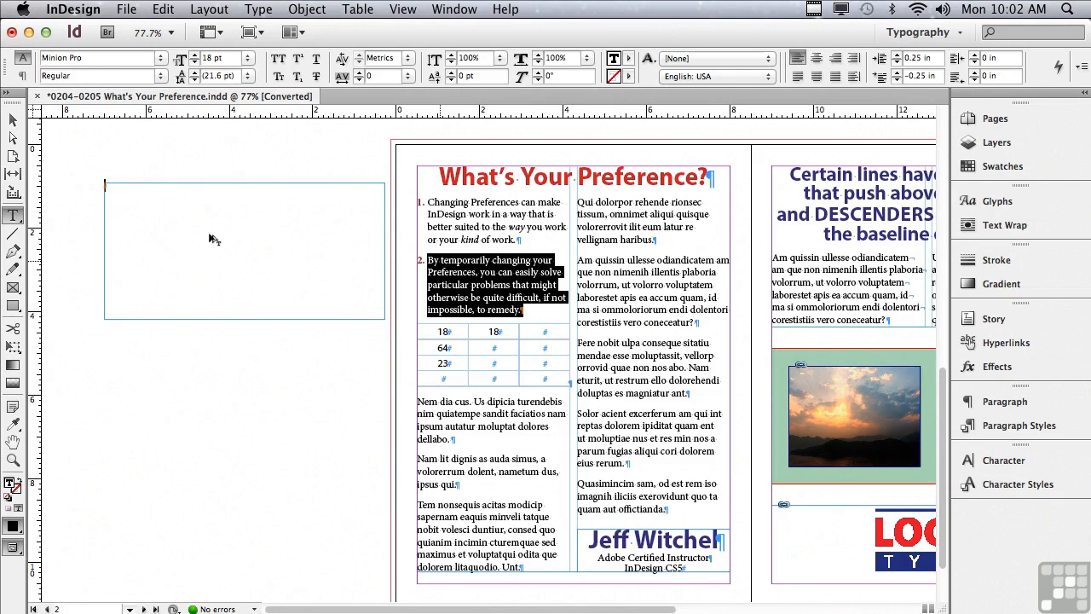
key("super+v")
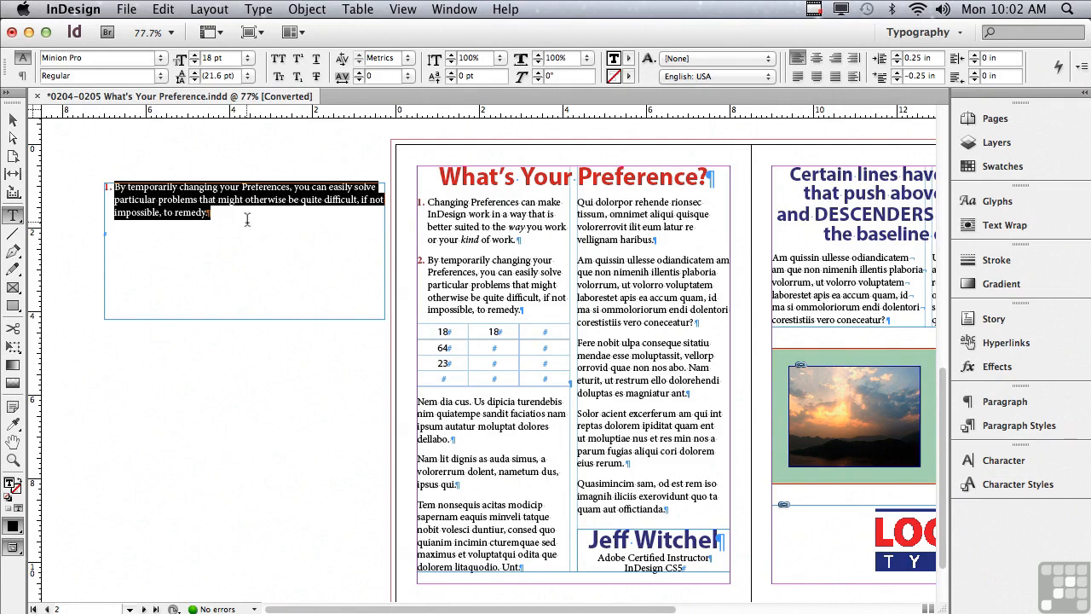
left_click_drag(417, 400, 488, 439)
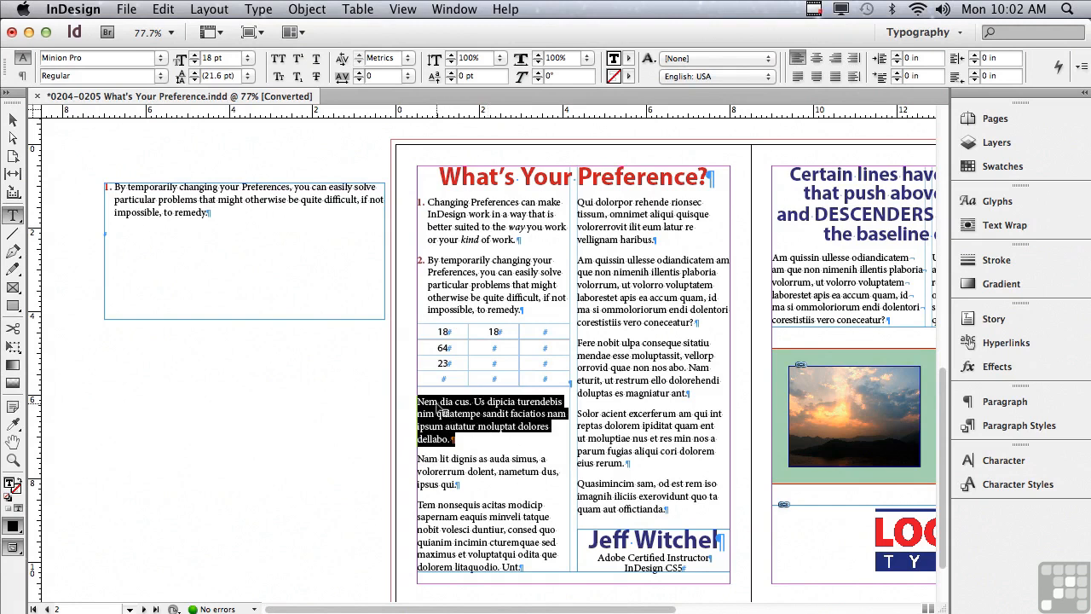
left_click_drag(260, 273, 259, 271)
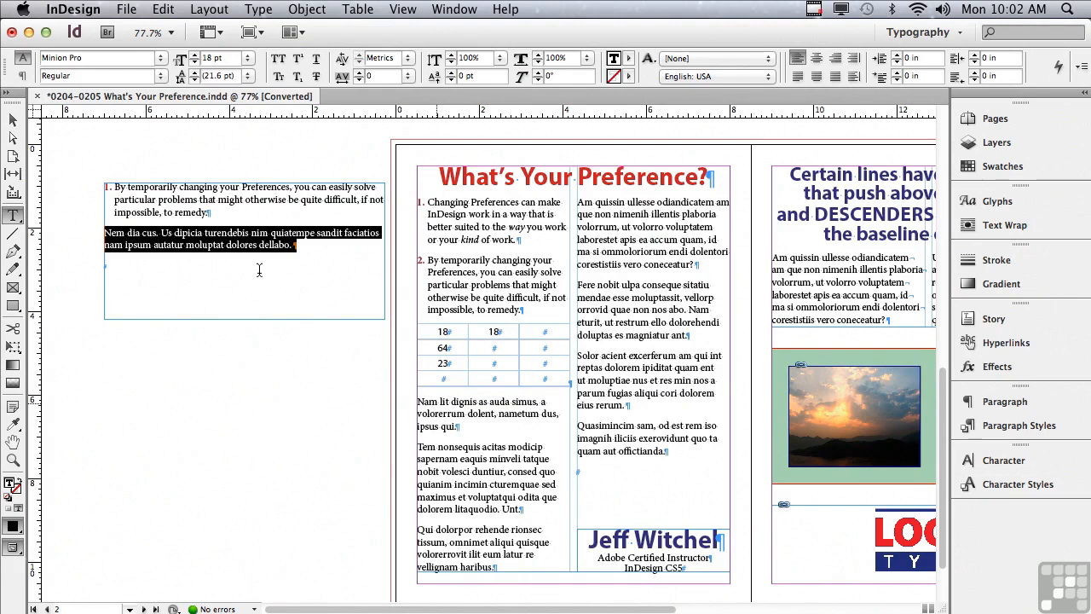
- Reopen the preferences at the Type category
key("super")
key("super+k")
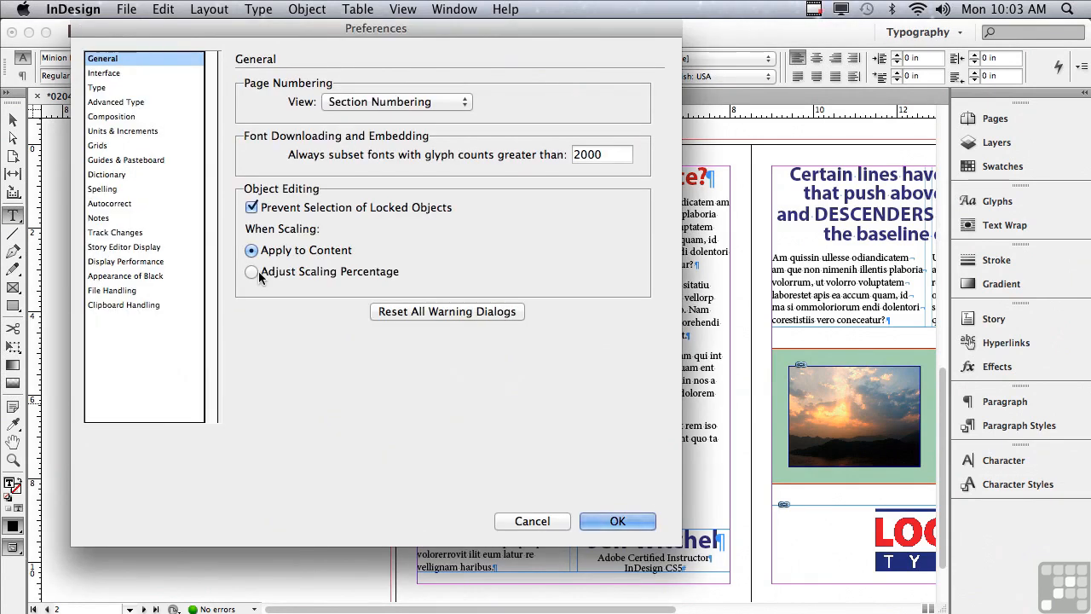
left_click(111, 93)
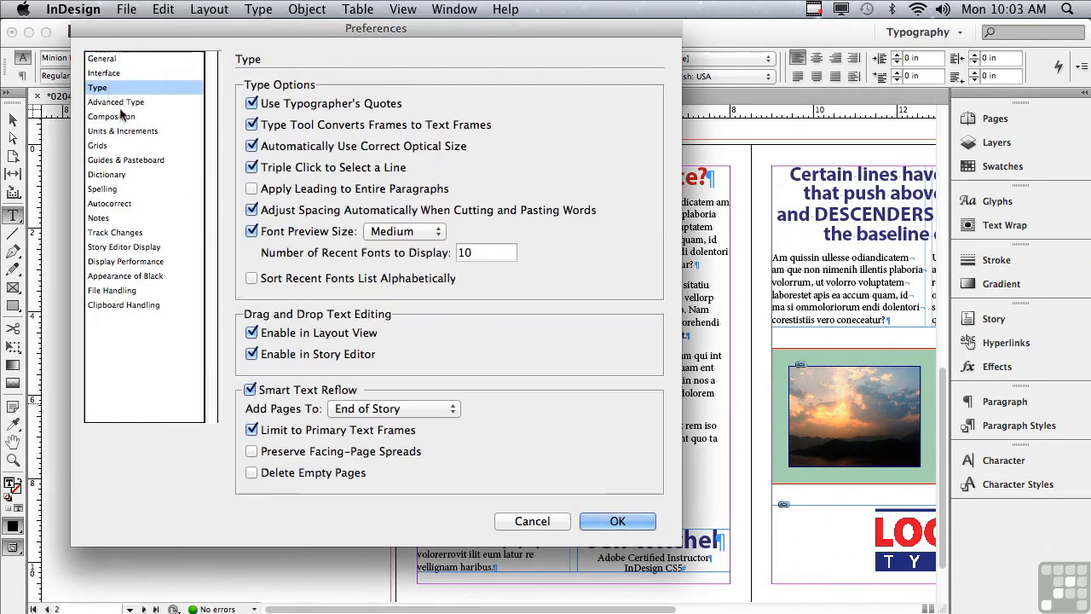